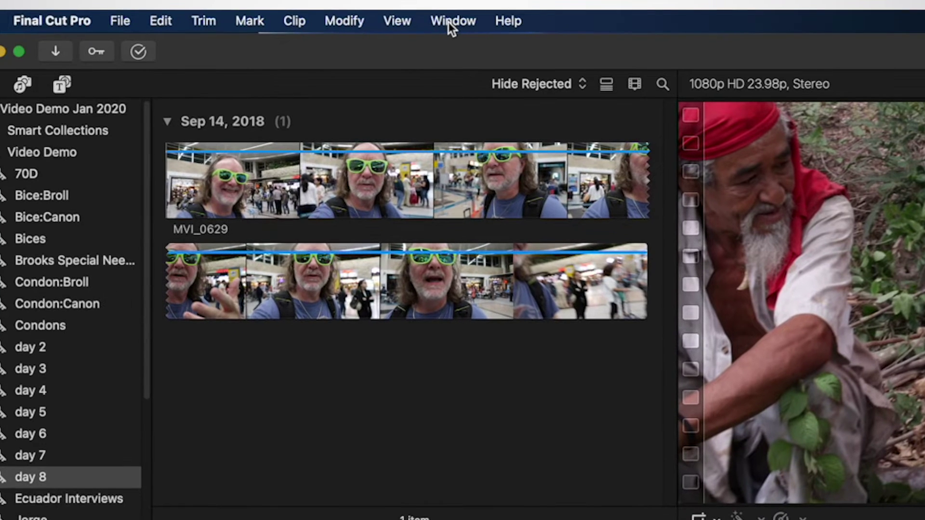
Open Record Voiceover, keep Elgato Wave XLR as the input, and start recording VO.
left_click(448, 22)
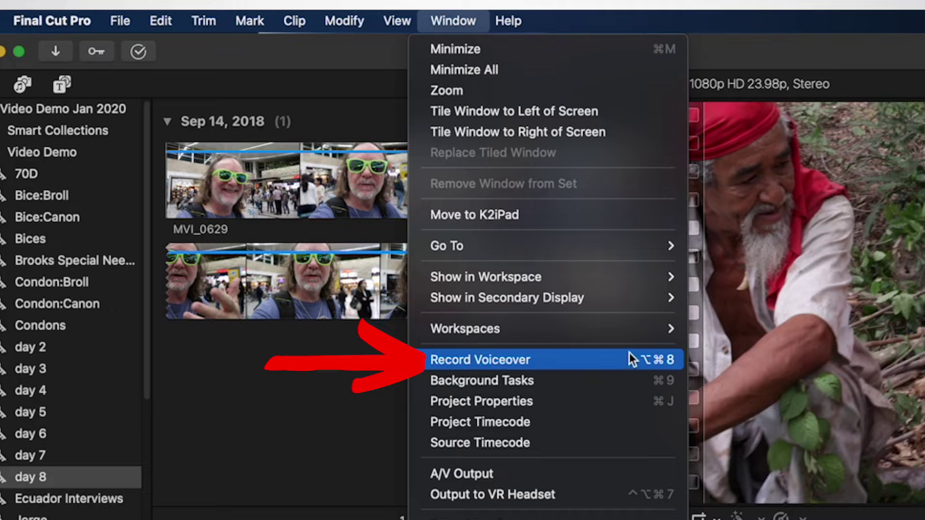
left_click(533, 360)
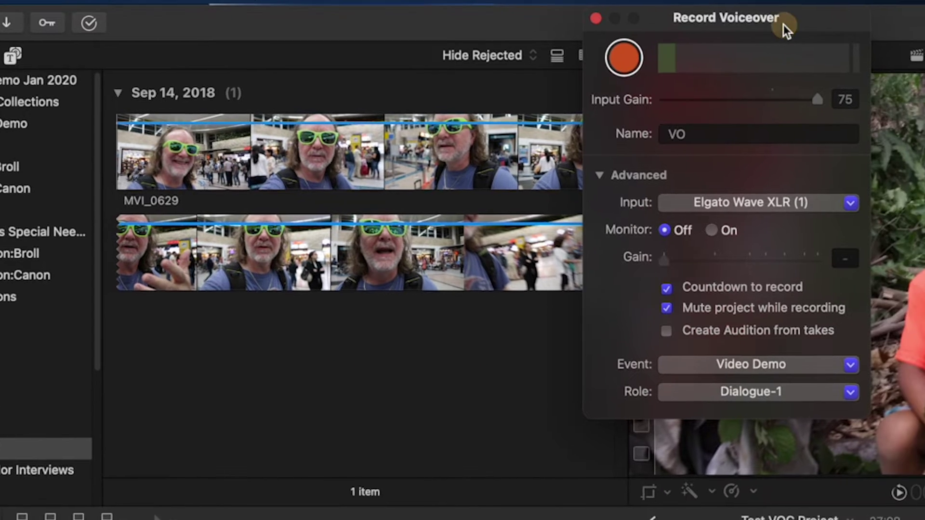
left_click_drag(835, 51, 917, 280)
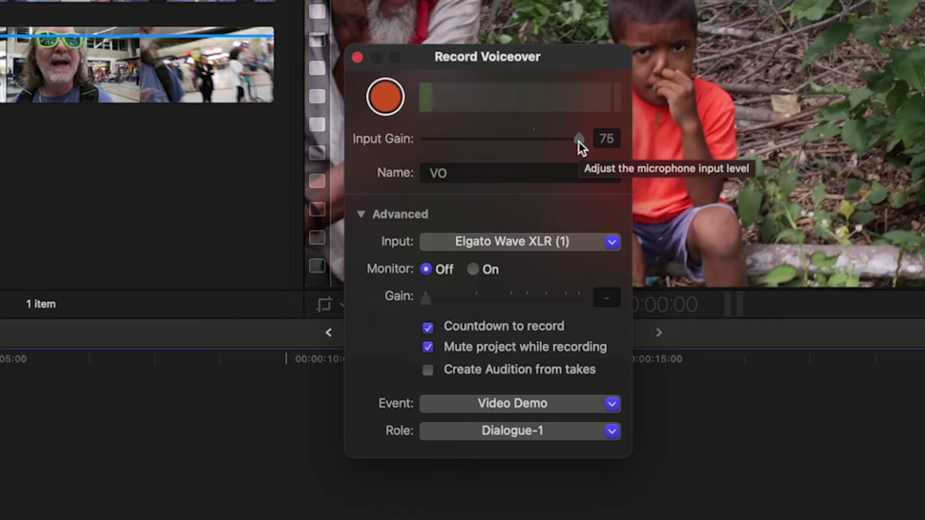
left_click(612, 244)
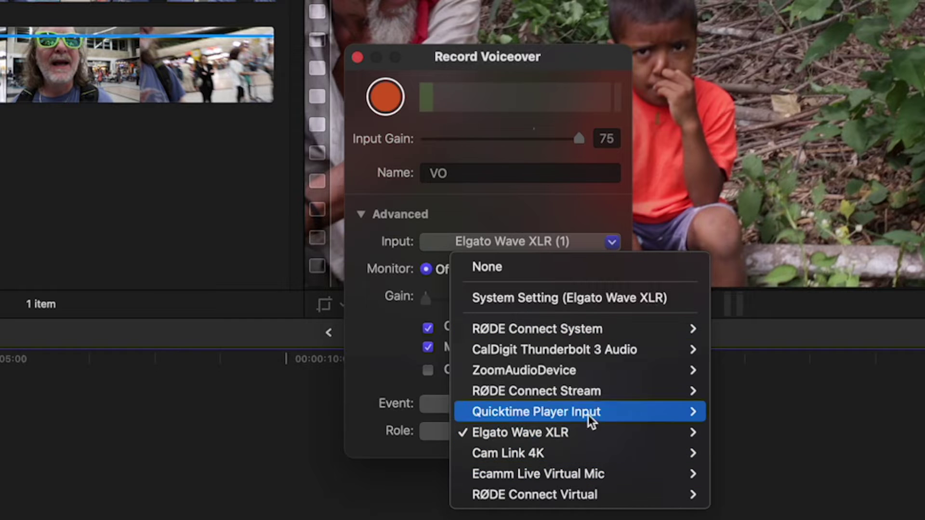
mouse_move(553, 449)
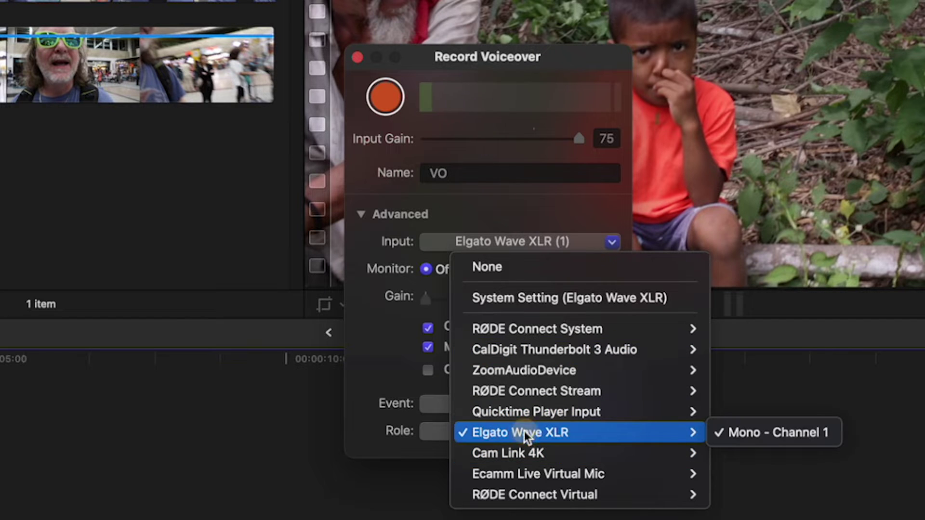
left_click(414, 393)
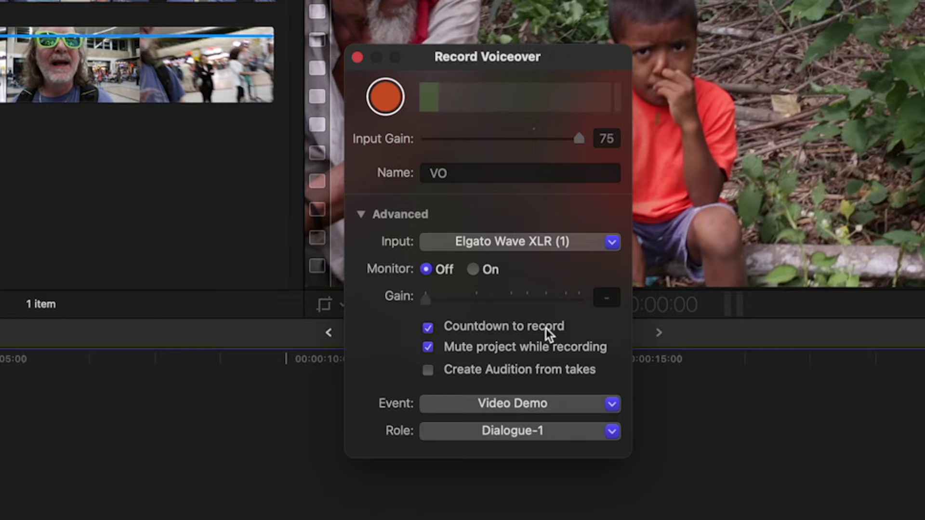
left_click(384, 98)
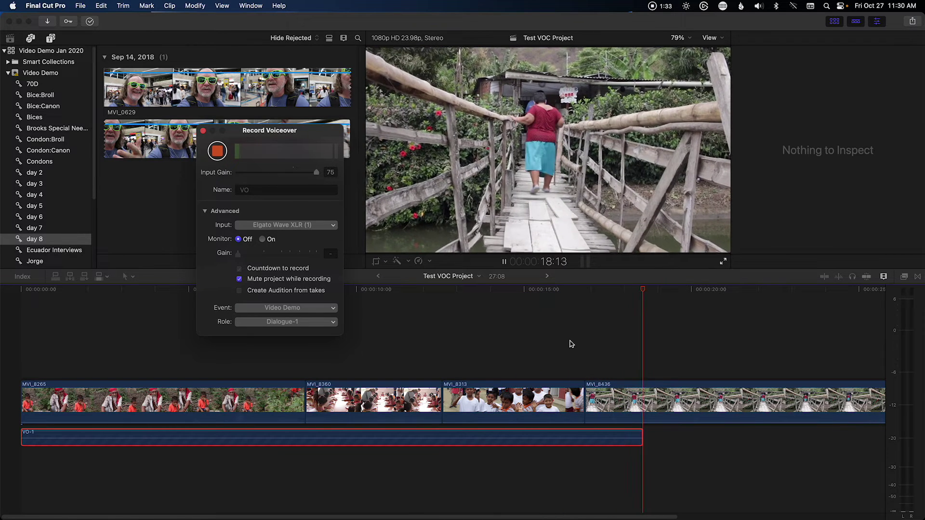
Stop the VO-1 recording after about 20 seconds of speech.
left_click(218, 151)
Finish the recording, close the Record Voiceover window, and play back the new voiceover.
left_click(215, 152)
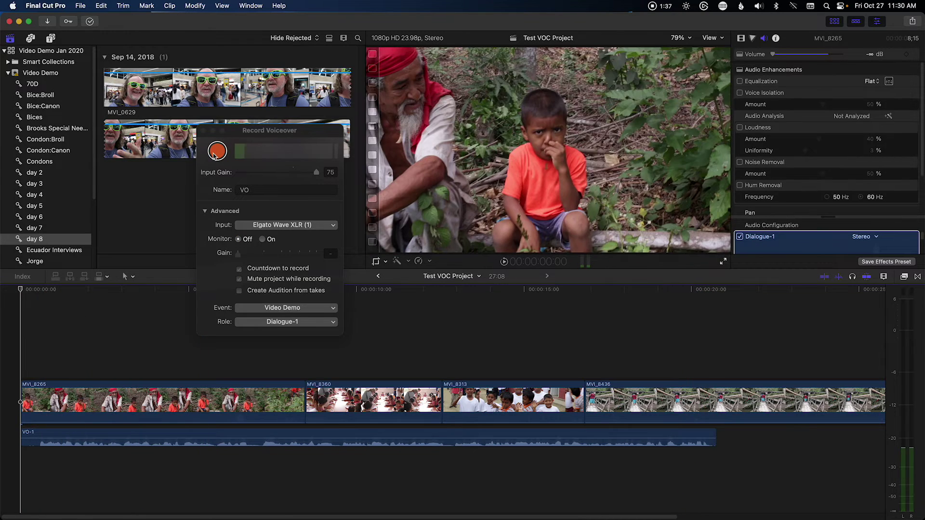
left_click(202, 131)
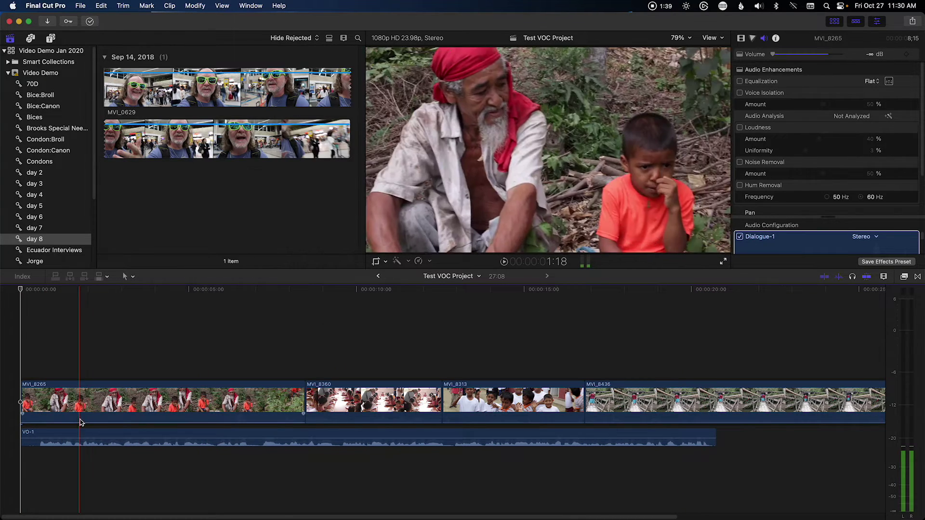
key("space")
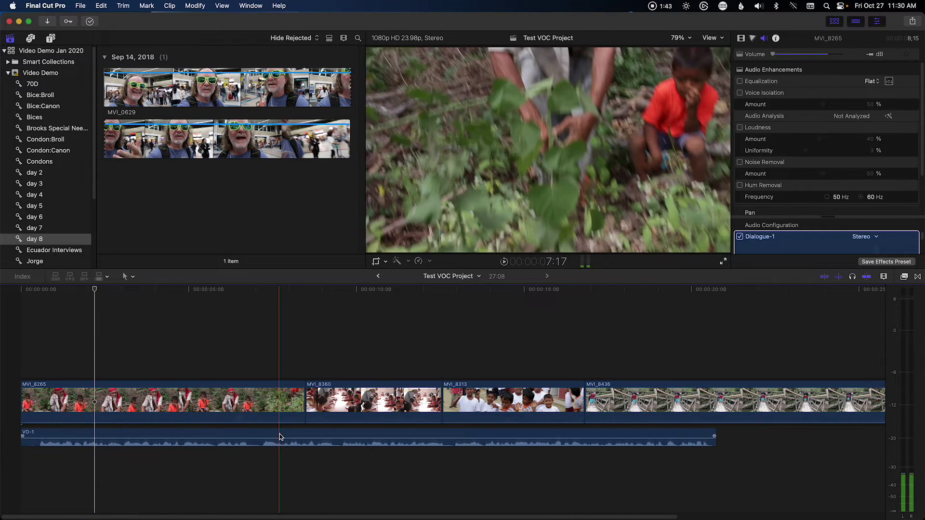
Raise the VO-1 clip's volume to 6.0 dB and listen back from about 2 seconds.
left_click(277, 445)
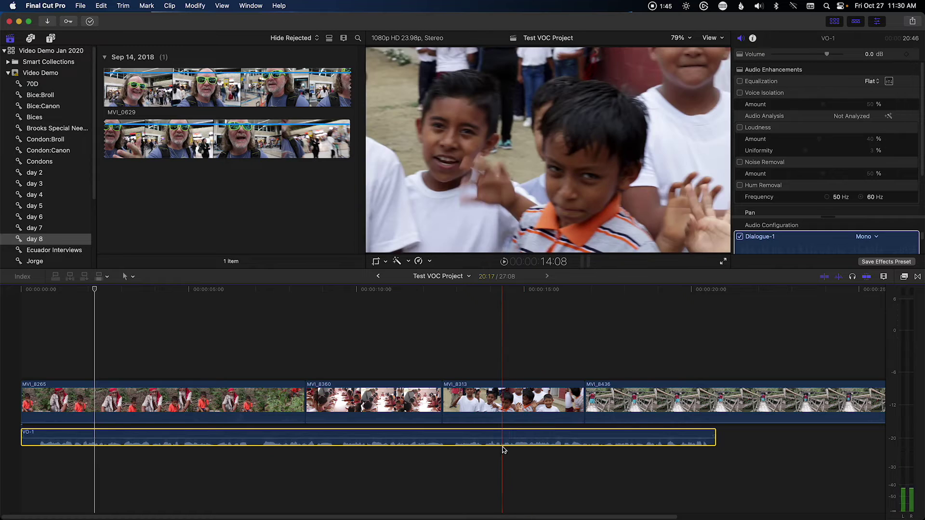
left_click_drag(501, 437, 502, 436)
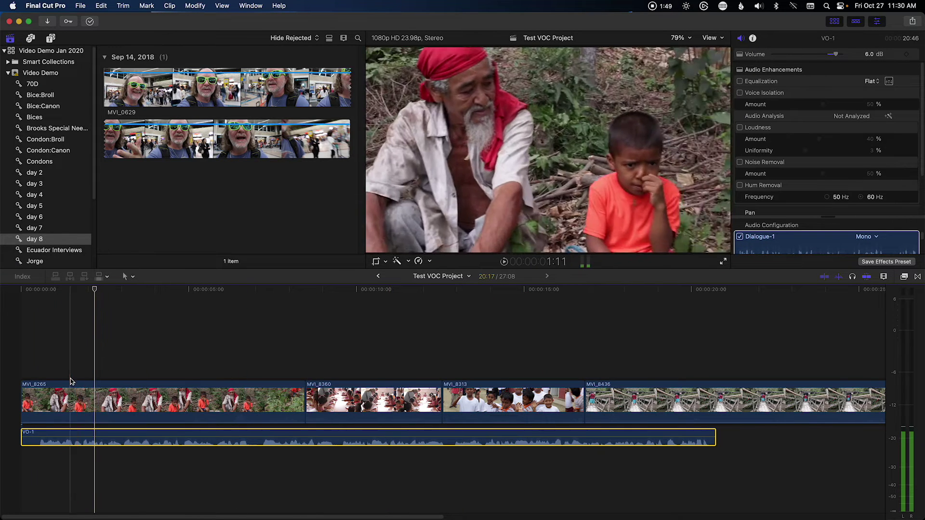
key("space")
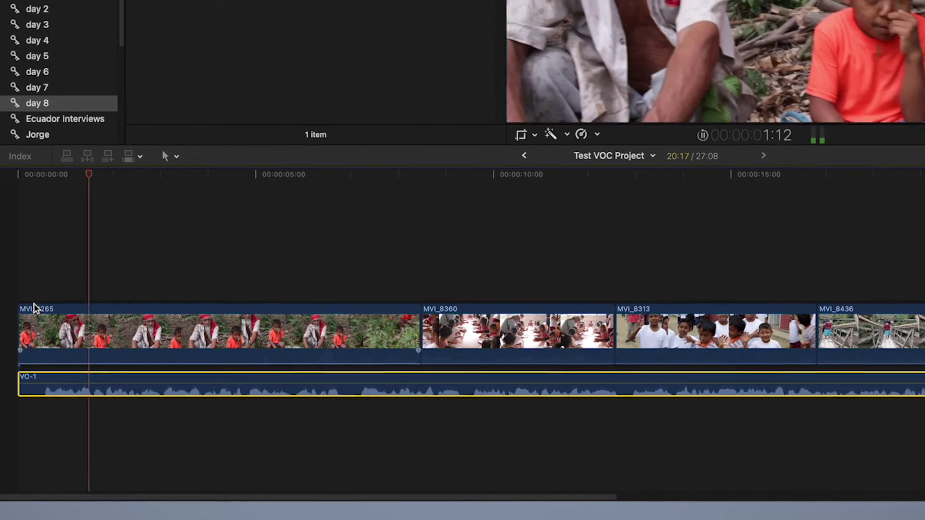
key("XF86AudioRaiseVolume")
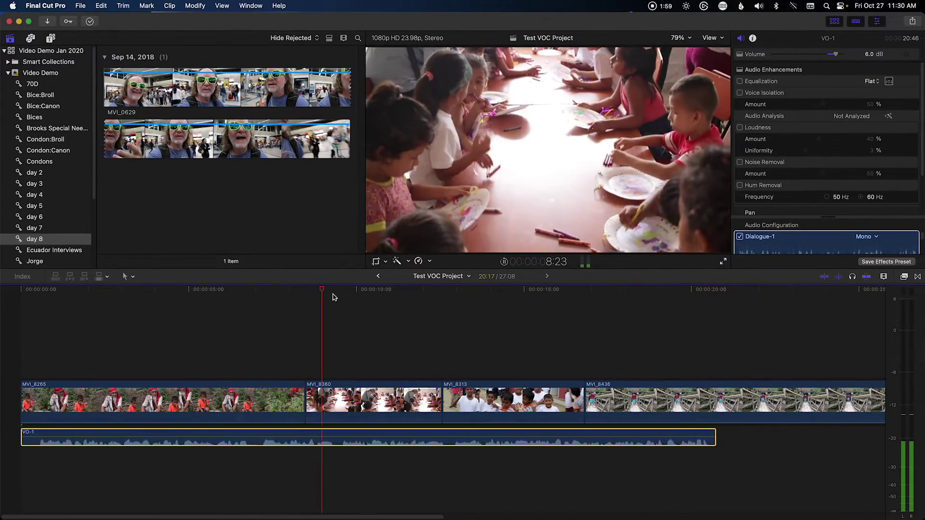
left_click_drag(223, 297, 44, 312)
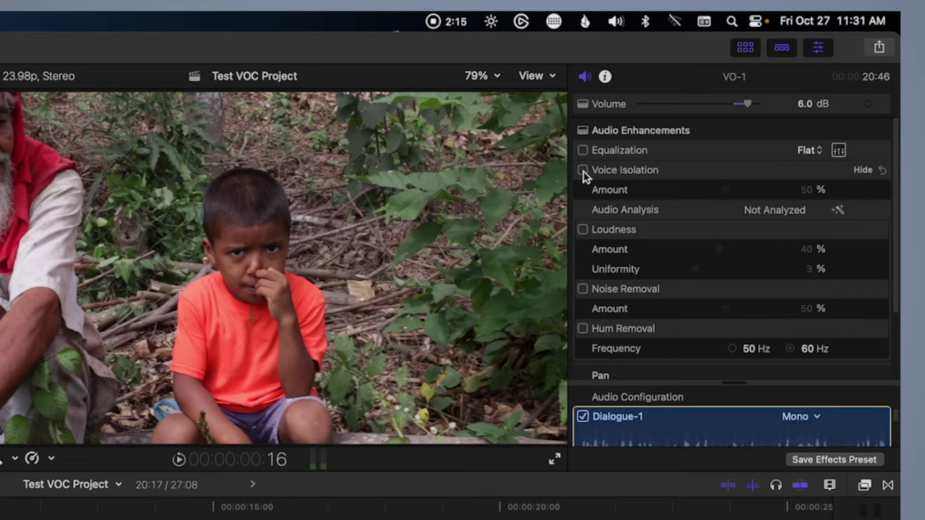
Turn on Voice Isolation and Loudness for VO-1, lowering the Loudness amount to about 30%.
key("space")
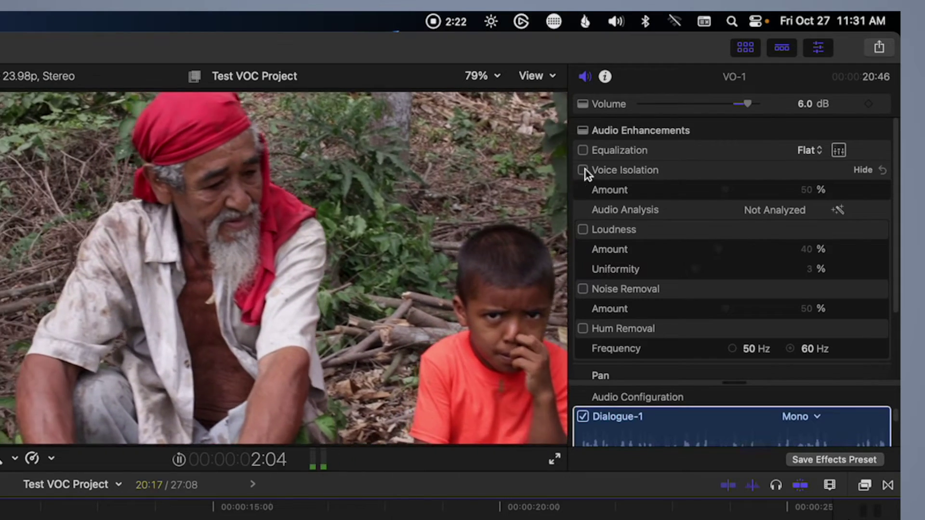
left_click(583, 170)
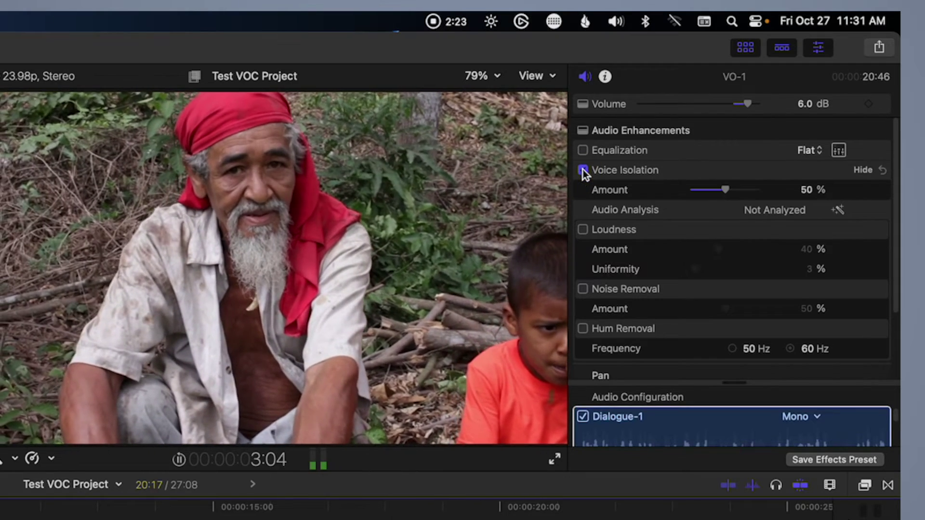
key("space")
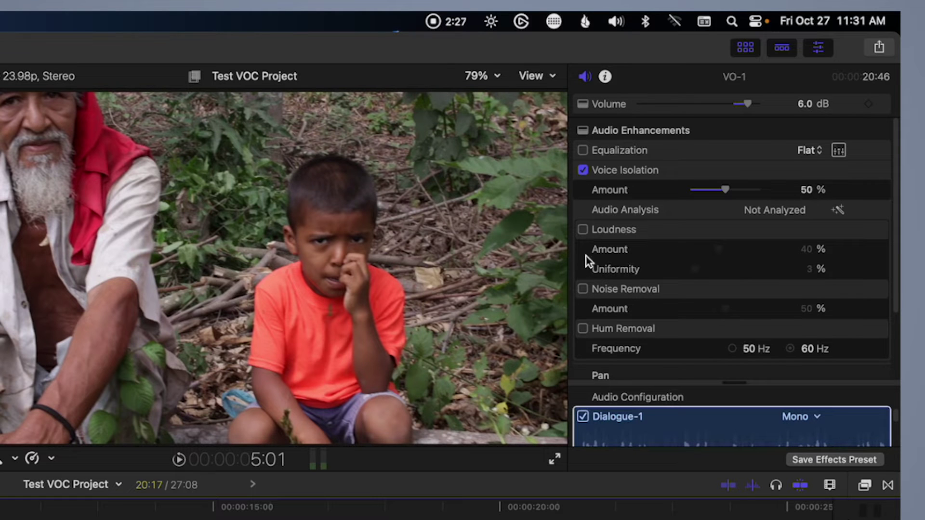
left_click(583, 230)
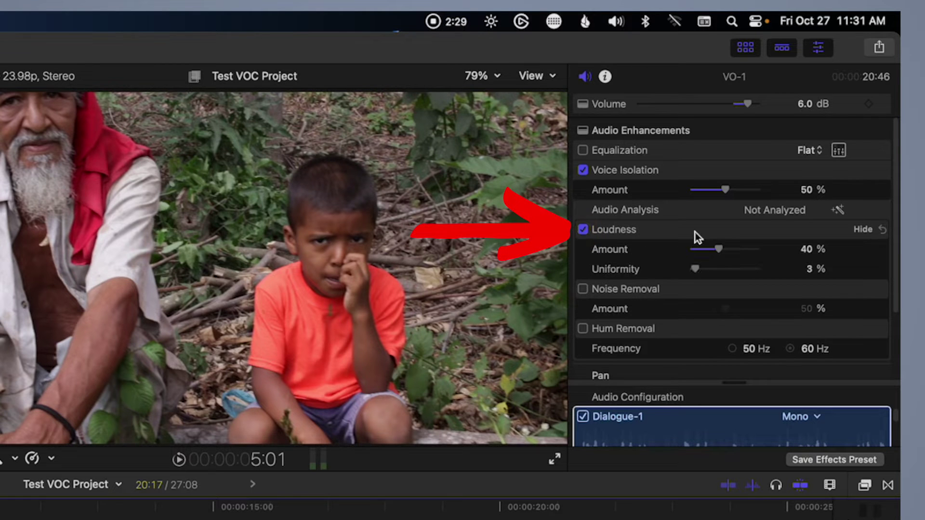
left_click_drag(718, 250, 713, 250)
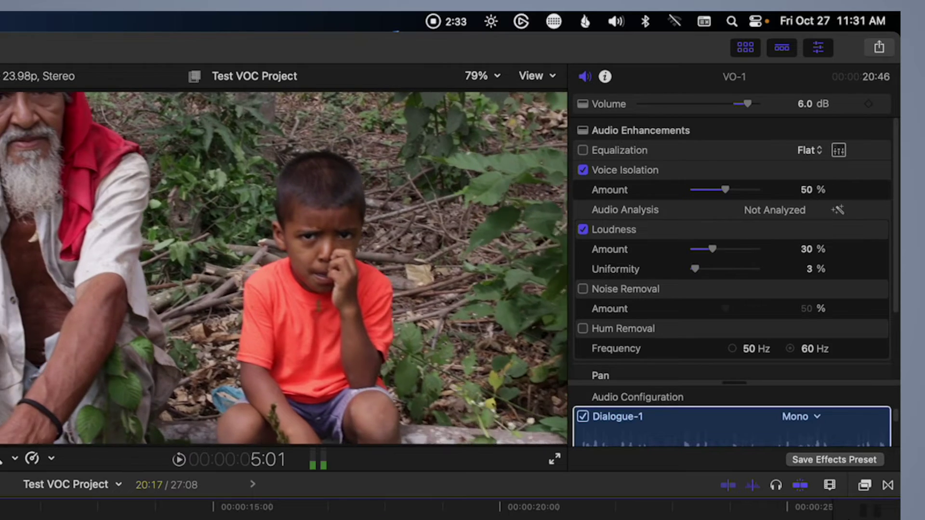
left_click(0, 519)
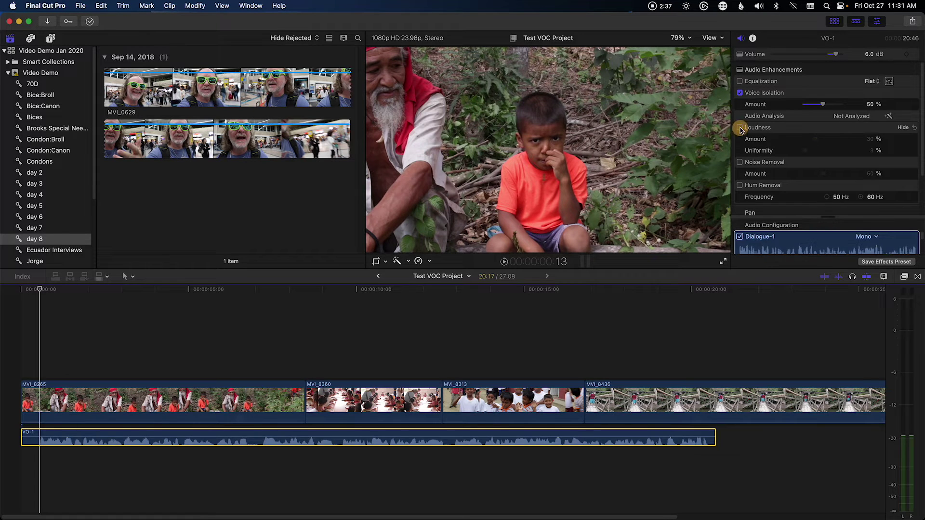
Compare VO-1 with Loudness off and on during playback, then shift the clip slightly later.
left_click(739, 127)
key("space")
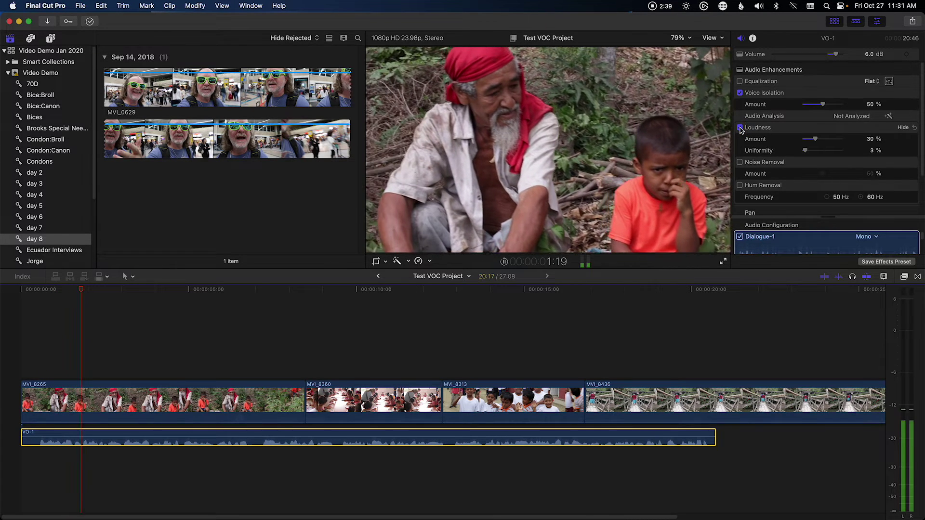
left_click(739, 127)
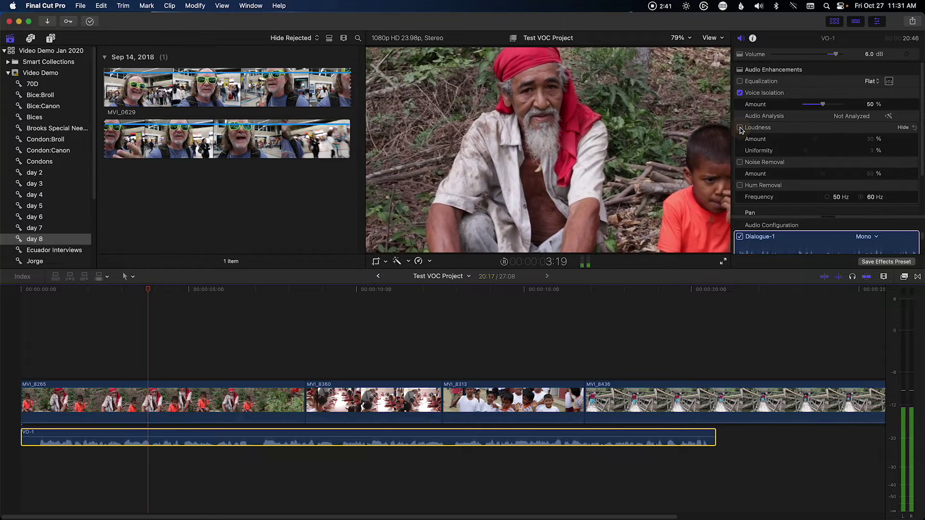
left_click(739, 128)
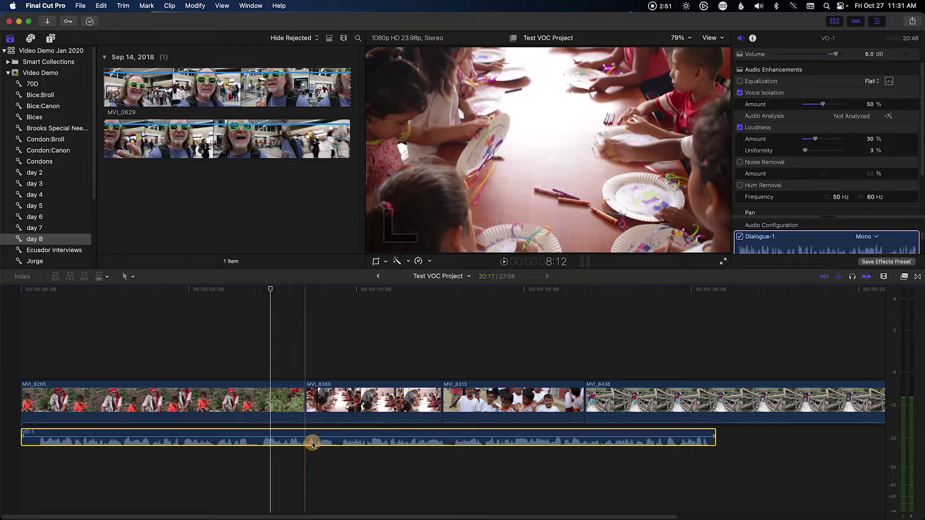
left_click_drag(312, 444, 339, 444)
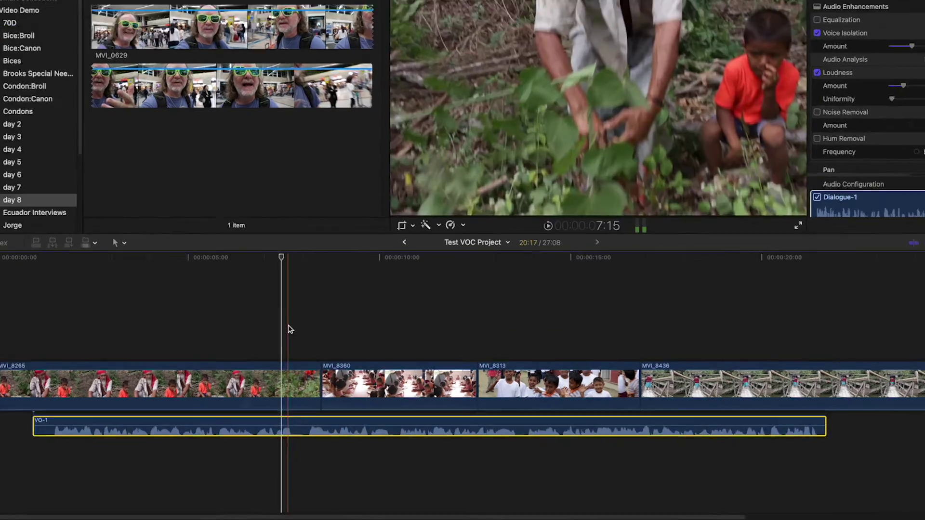
Blade VO-1 at the playhead just past 7 seconds and select the second piece.
left_click(296, 328)
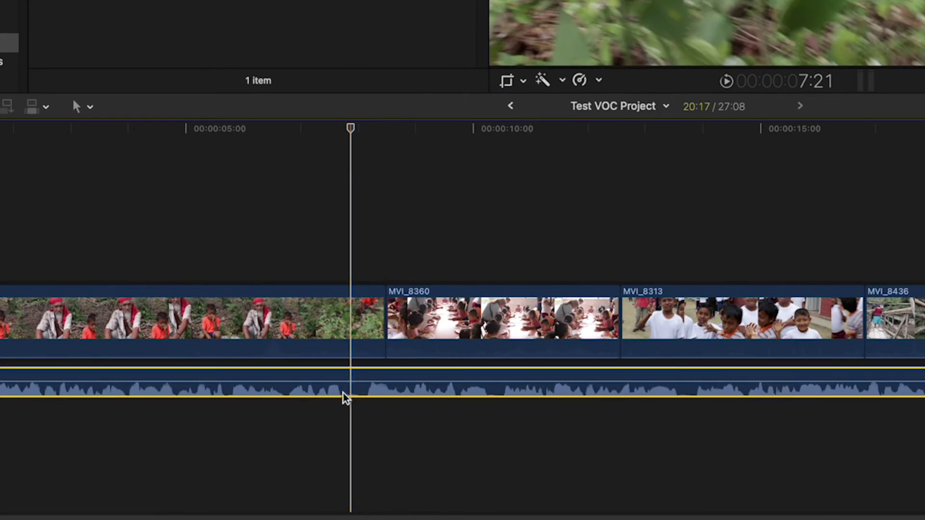
key("super+b")
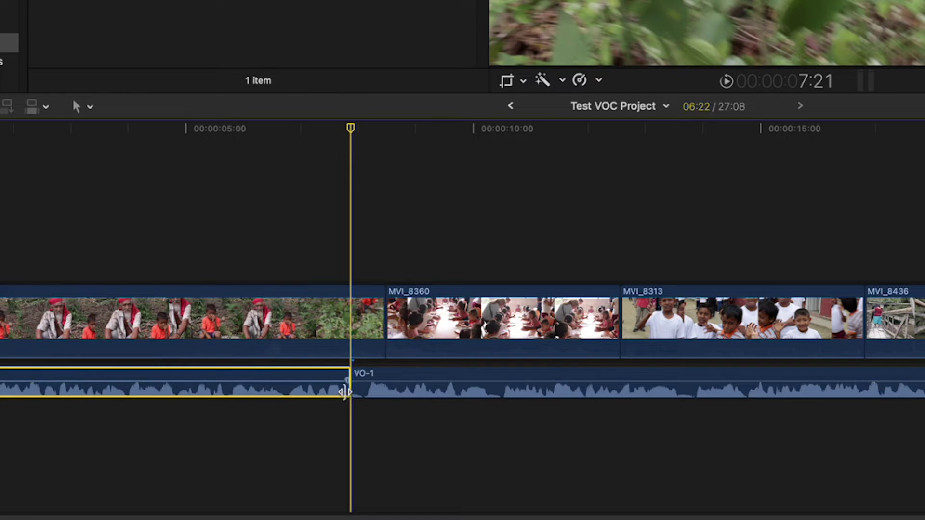
left_click(352, 388)
left_click_drag(352, 388, 372, 391)
left_click(382, 391)
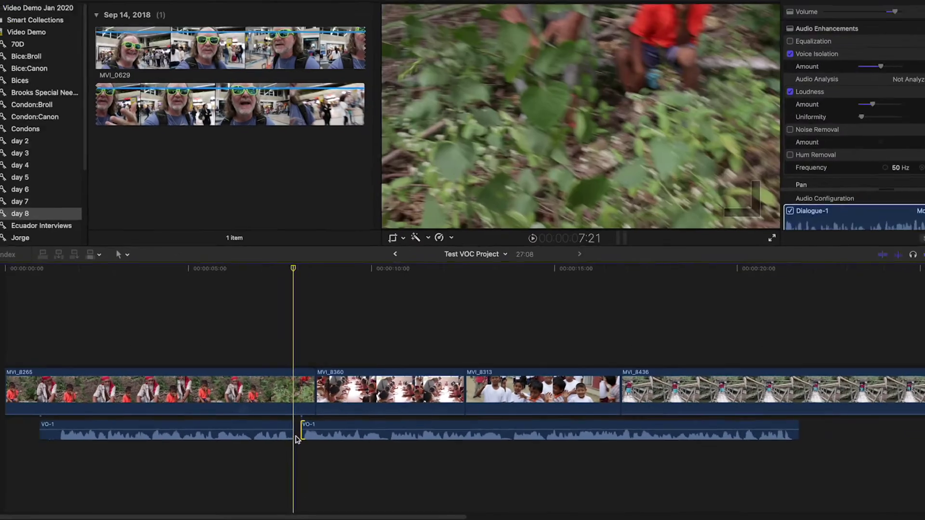
key("l")
key("l")
key("l")
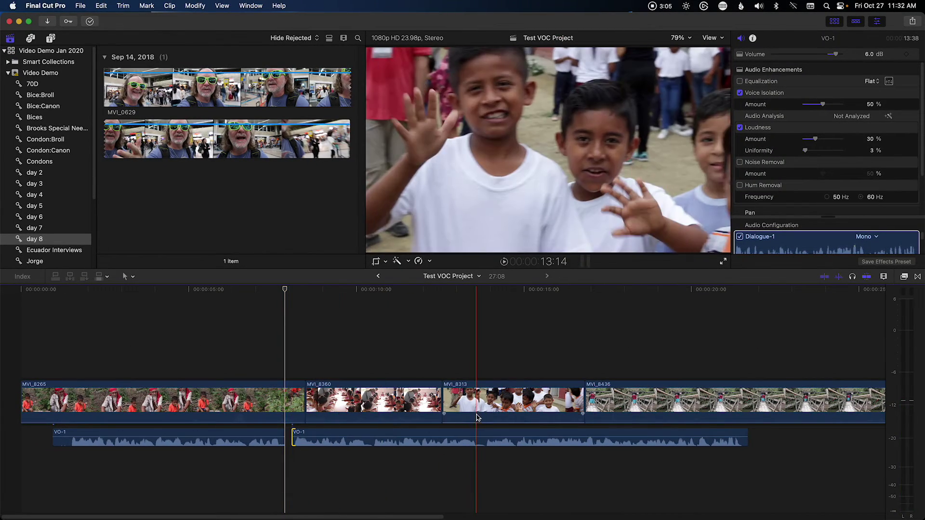
Deselect clips, park the playhead at the video's end, and reopen Record Voiceover.
left_click(605, 347)
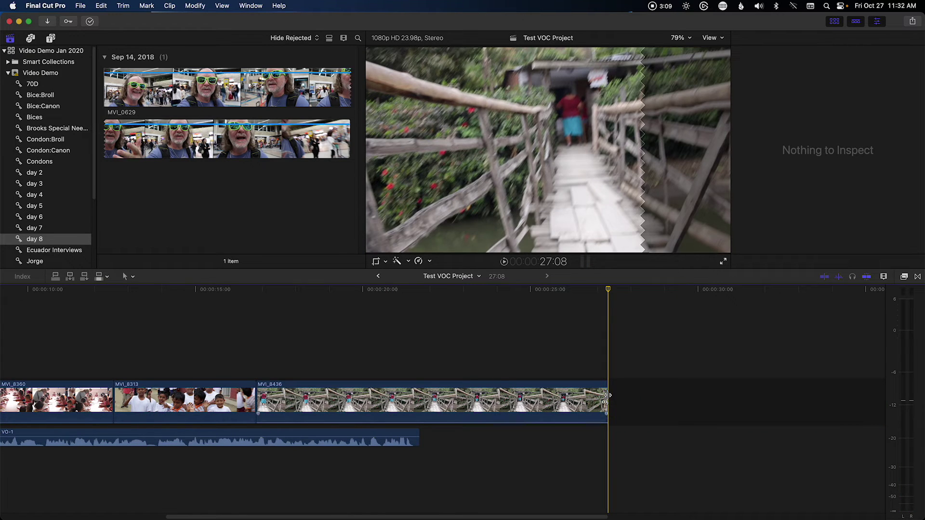
left_click(562, 303)
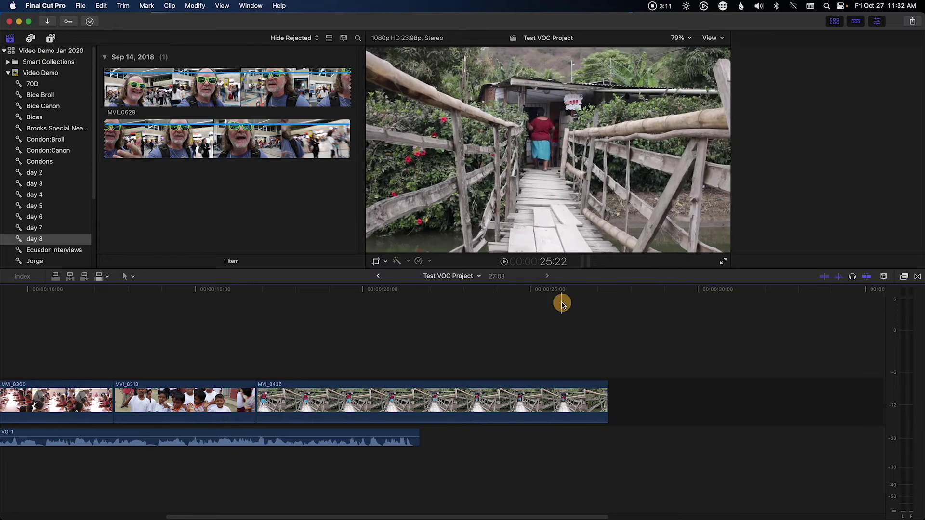
left_click_drag(562, 304, 608, 319)
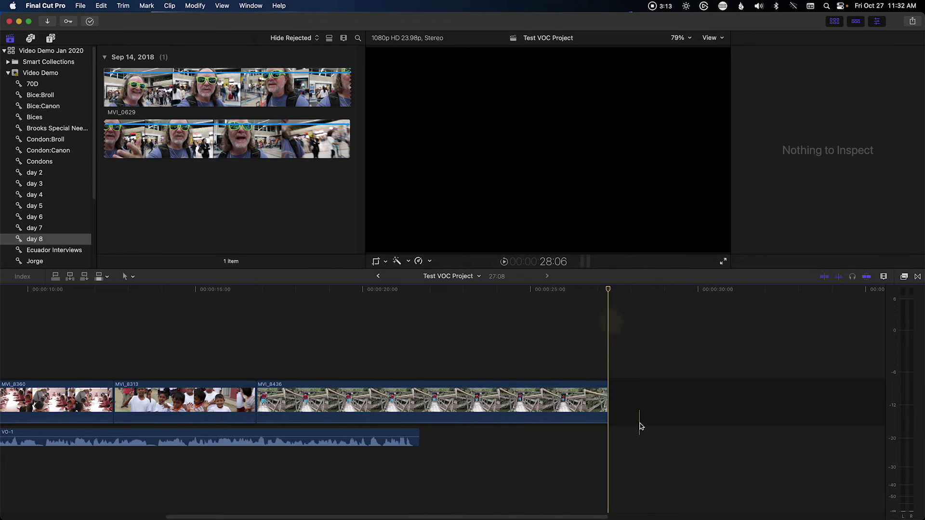
left_click(612, 422)
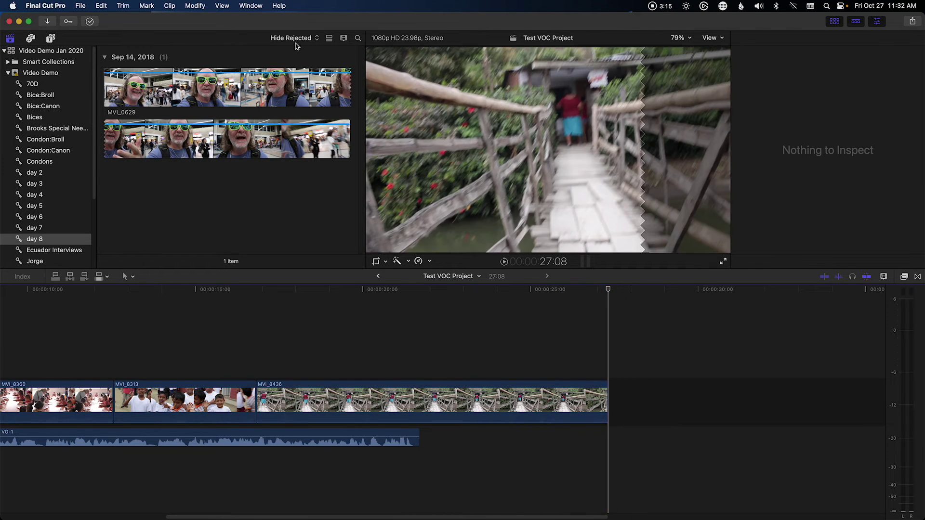
left_click(258, 6)
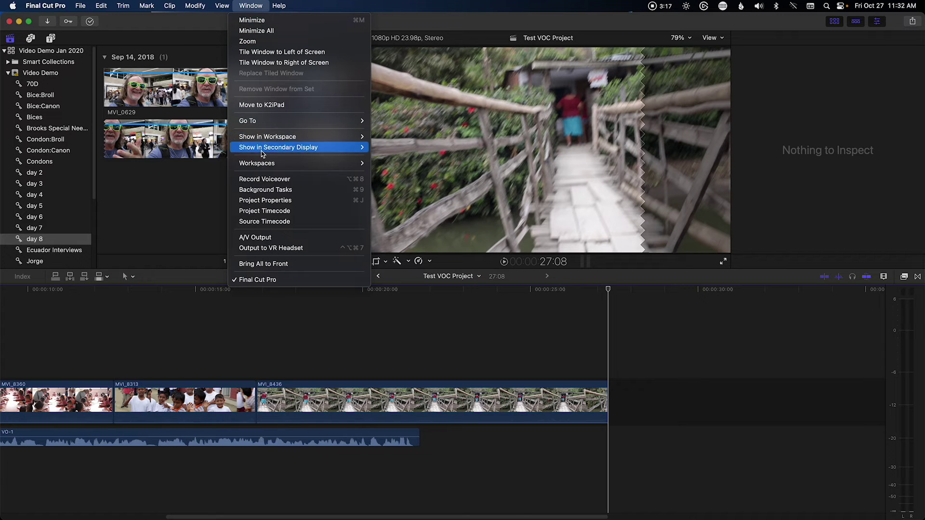
left_click(264, 178)
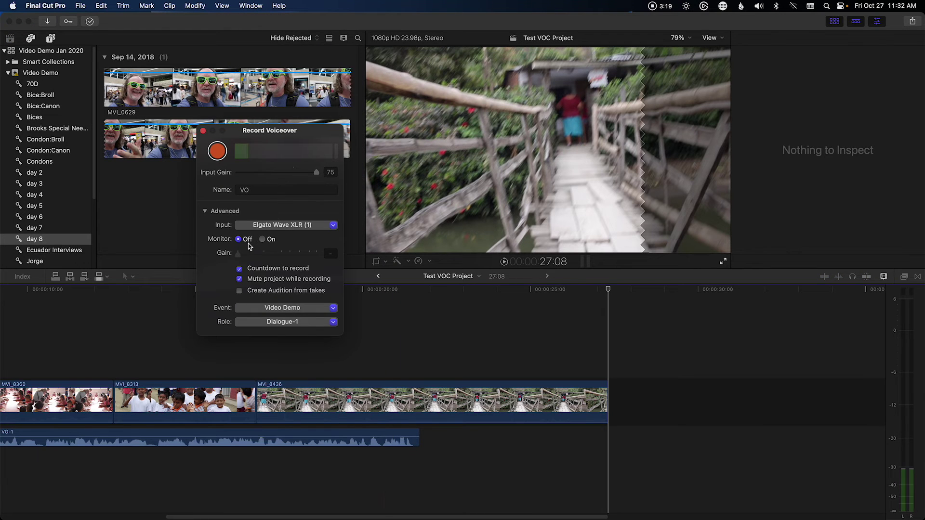
Record the roughly 8-second VO-2 voiceover starting at the end of the video.
left_click(217, 153)
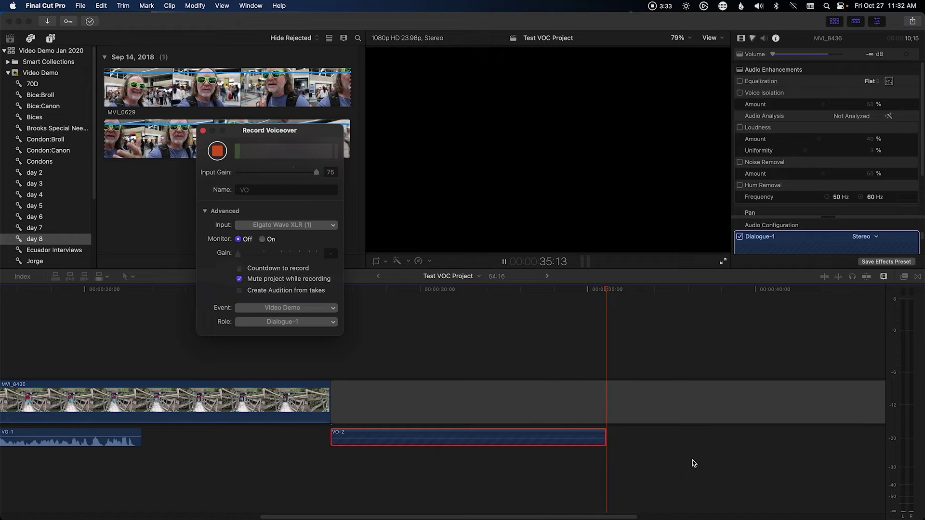
left_click(217, 151)
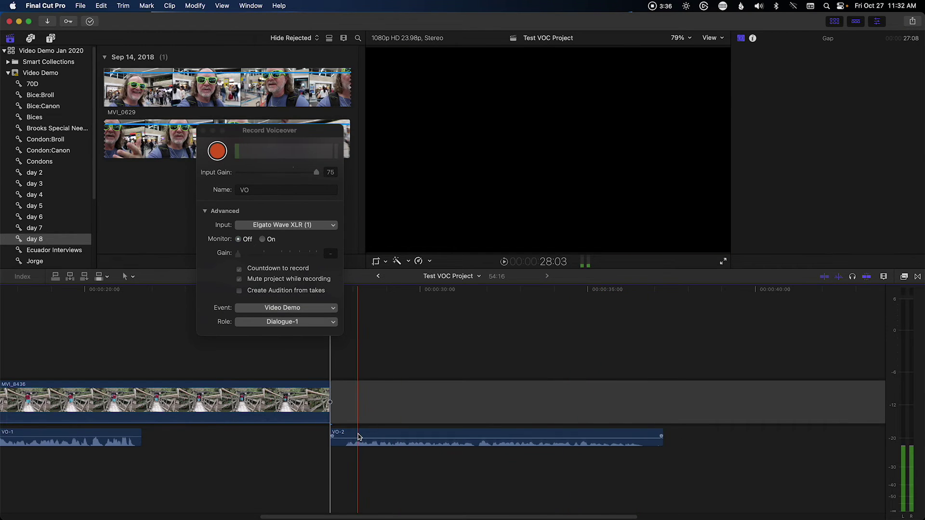
Move VO-2 into the main storyline after the last clip and raise its volume to 1.0 dB.
left_click_drag(359, 441, 374, 409)
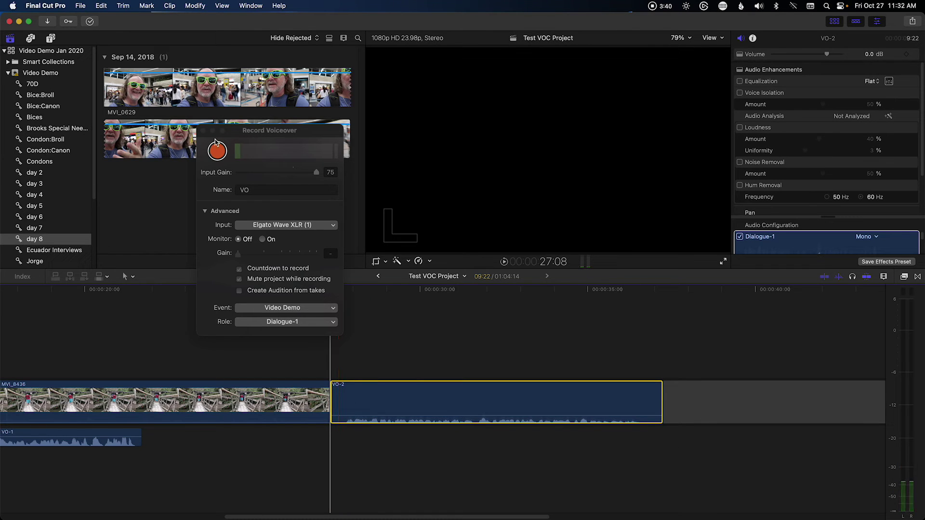
key("alt+shift+a")
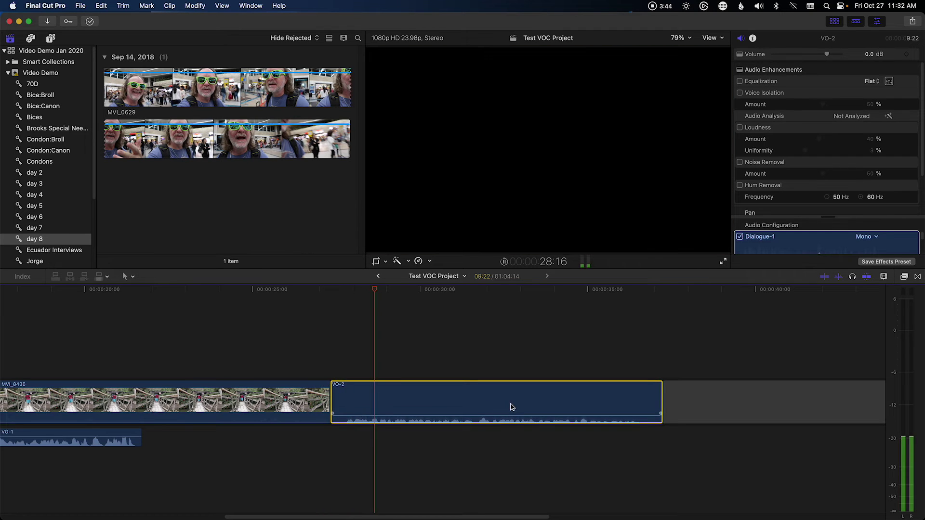
key("space")
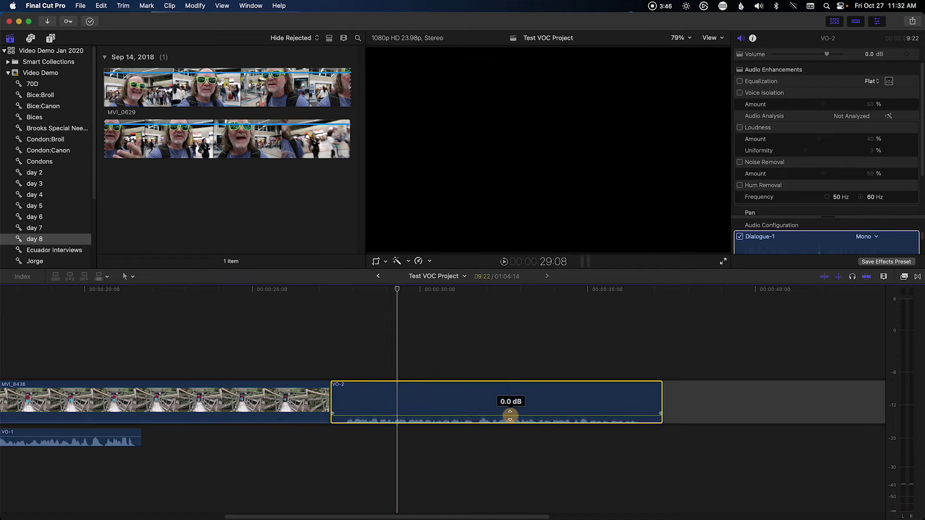
left_click_drag(510, 414, 509, 414)
left_click(861, 62)
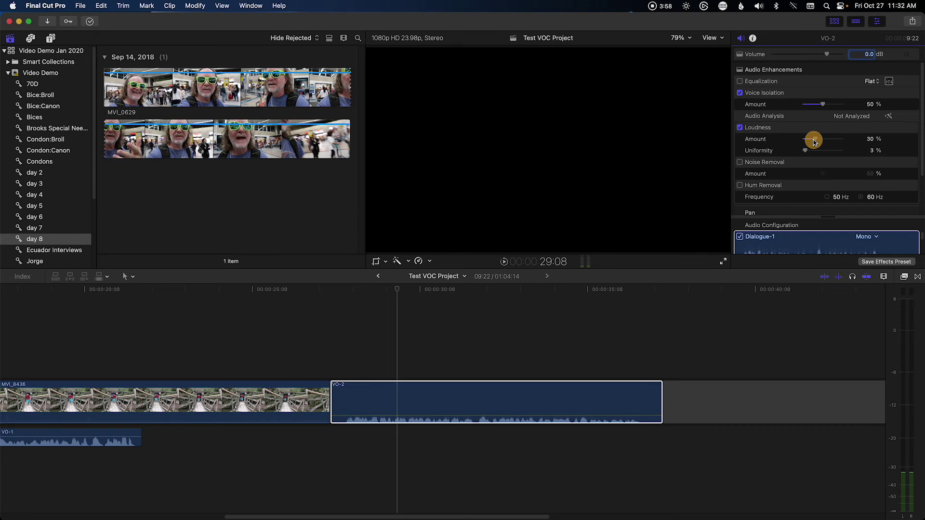
Audition VO-2, raise its volume to 2.0 dB, and play it again to check the level.
left_click(337, 337)
key("space")
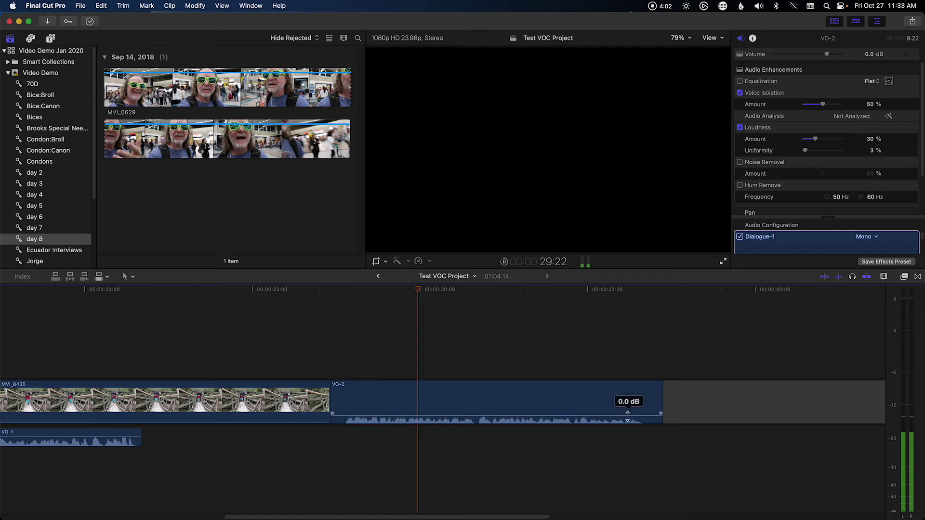
key("space")
left_click_drag(625, 415, 625, 415)
left_click(368, 379)
key("space")
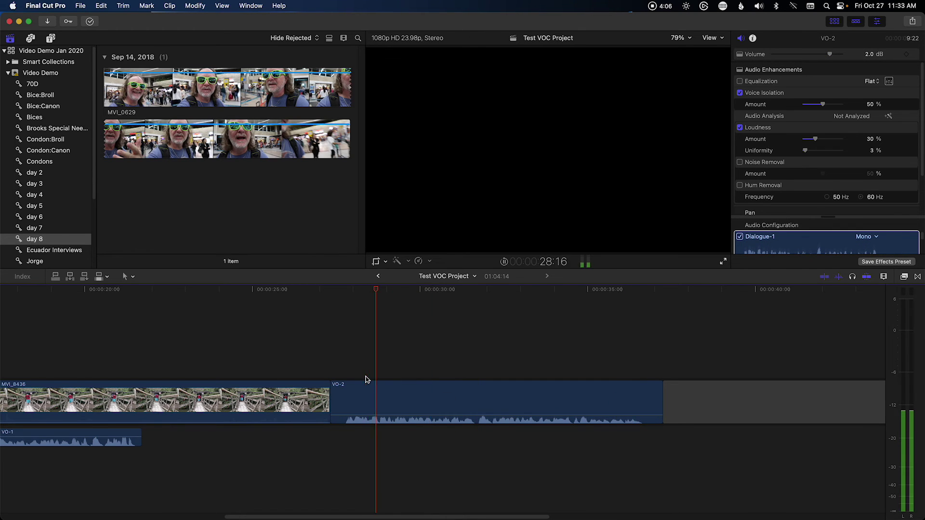